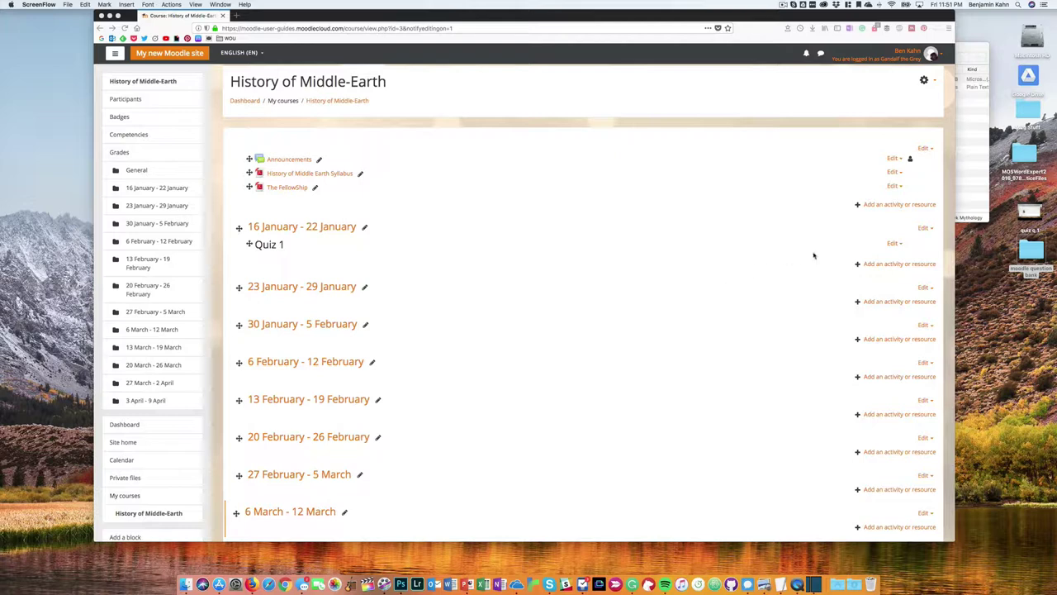
# Add a Quiz activity to the 16 January - 22 January section of the course
pyautogui.click(874, 265)
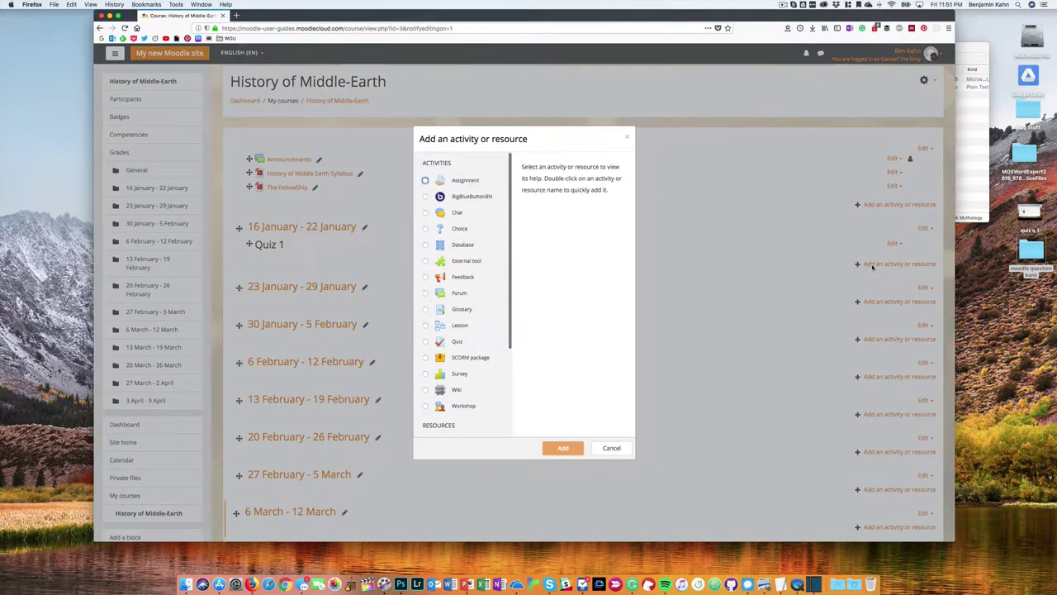
pyautogui.scroll(-3, 478, 277)
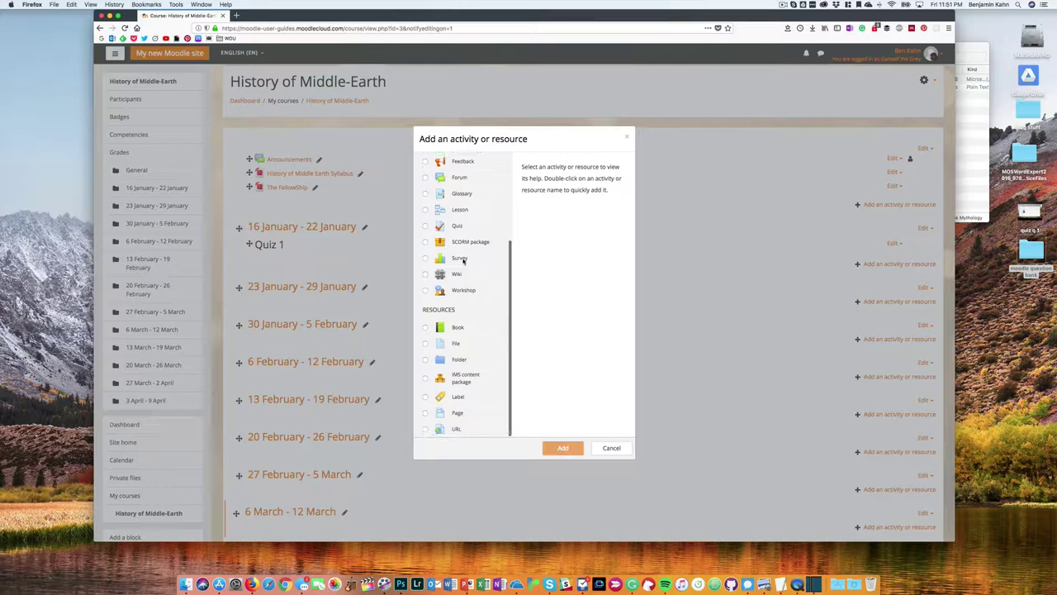
pyautogui.click(454, 231)
pyautogui.click(575, 446)
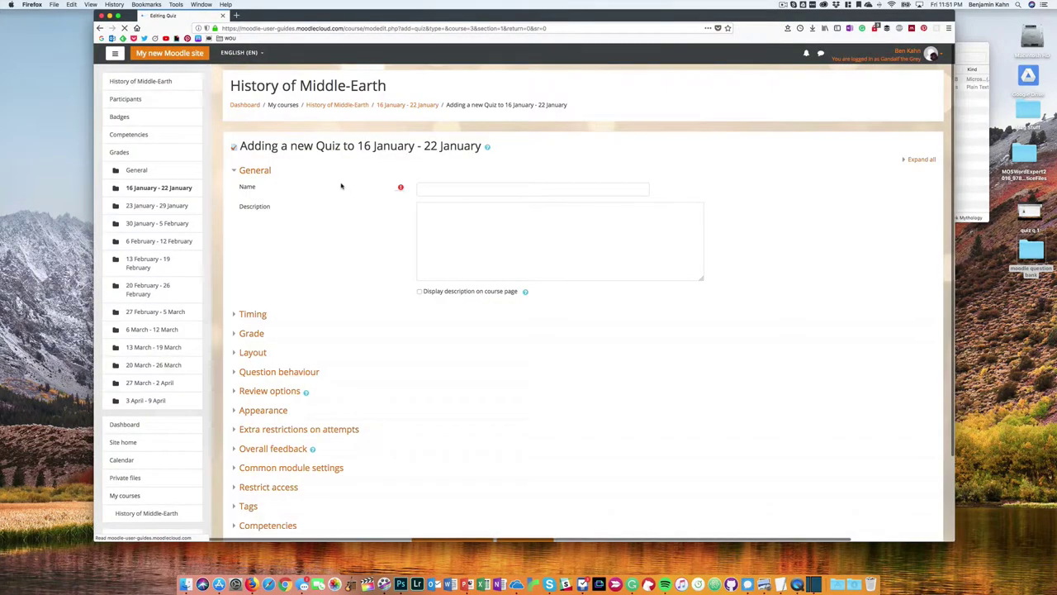
# Name the new quiz "Mythology Quiz"
pyautogui.click(455, 190)
pyautogui.write('M')
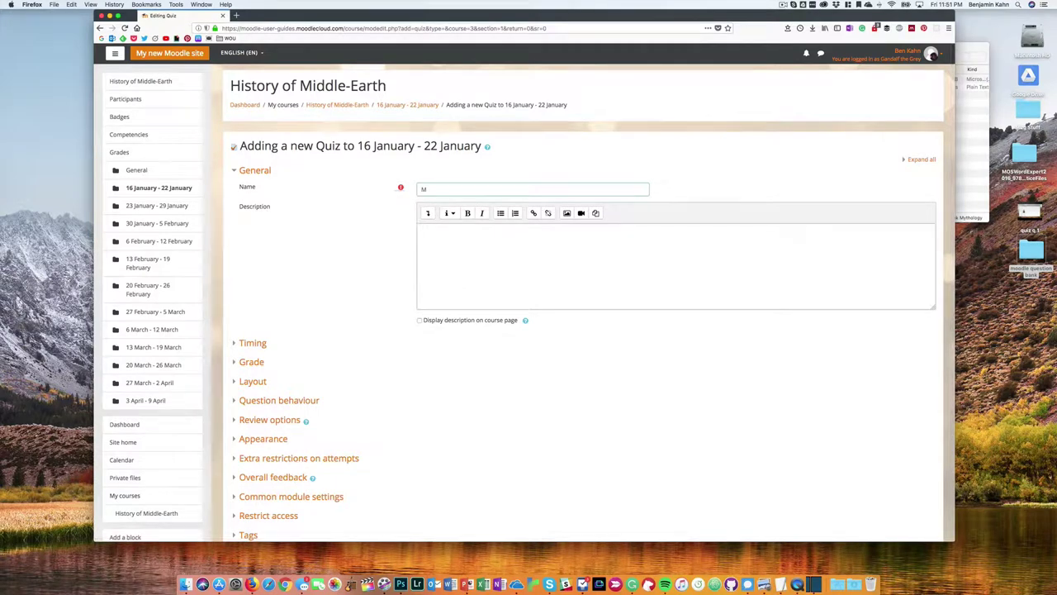
pyautogui.write('ythology Quiz')
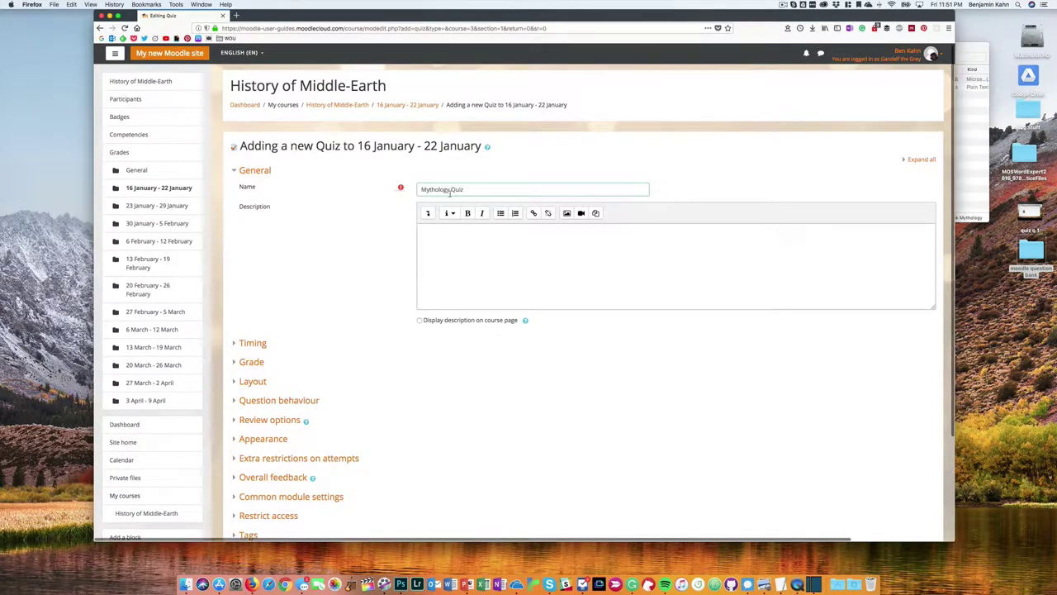
# Enable the quiz's opening and closing dates and set it to close on 13 March 2018 at 23:59
pyautogui.scroll(-1, 453, 215)
pyautogui.scroll(-3, 453, 214)
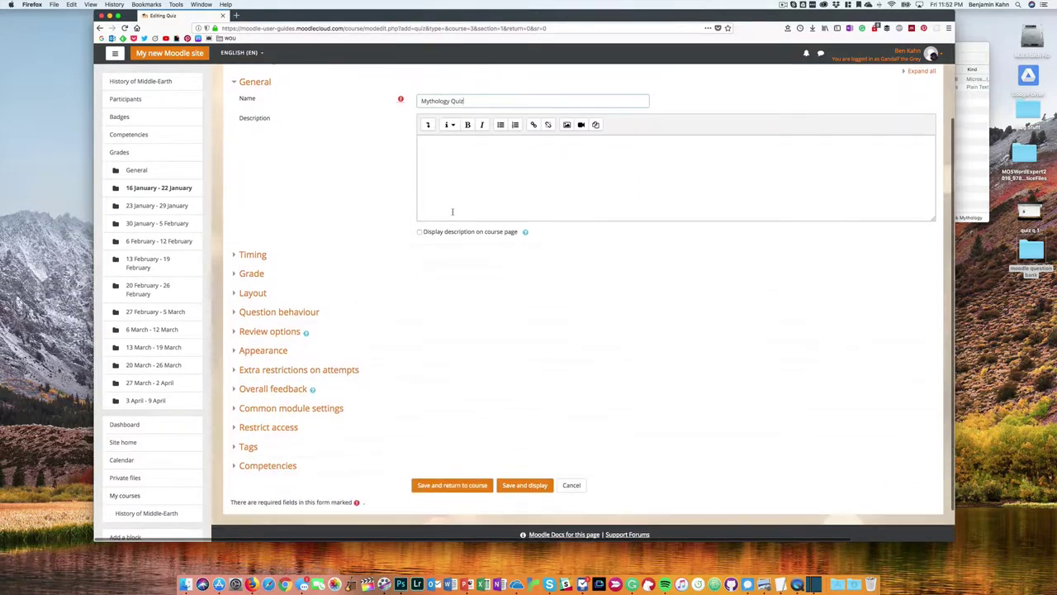
pyautogui.click(278, 250)
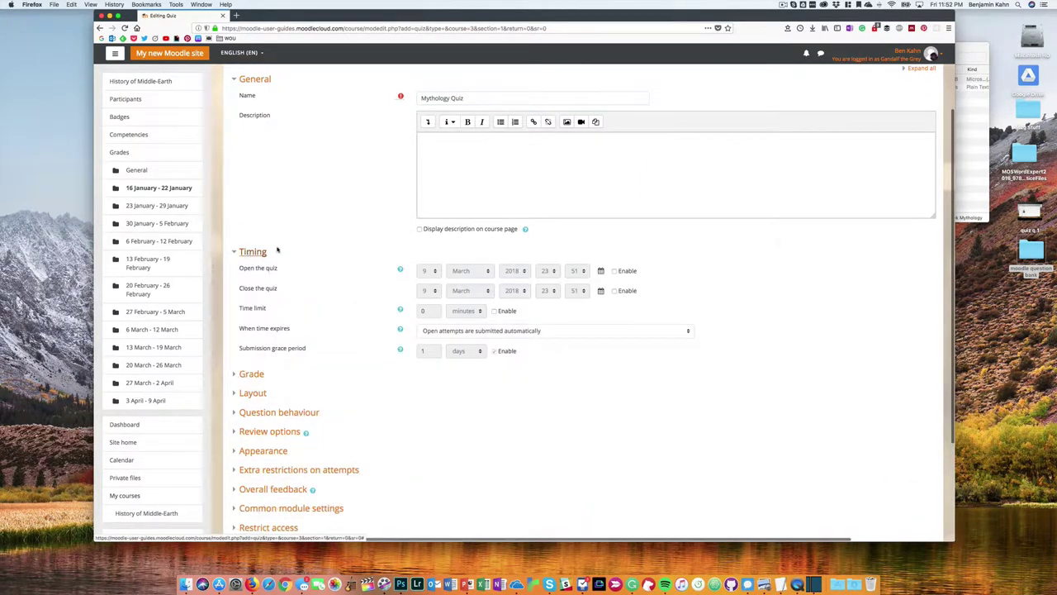
pyautogui.click(614, 271)
pyautogui.click(614, 291)
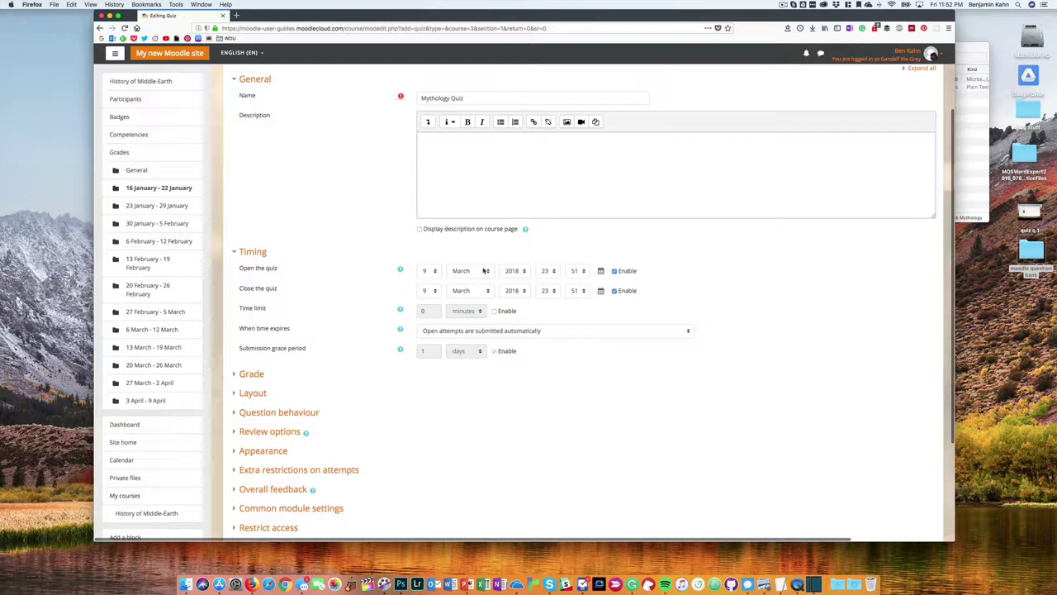
pyautogui.click(427, 291)
pyautogui.click(426, 351)
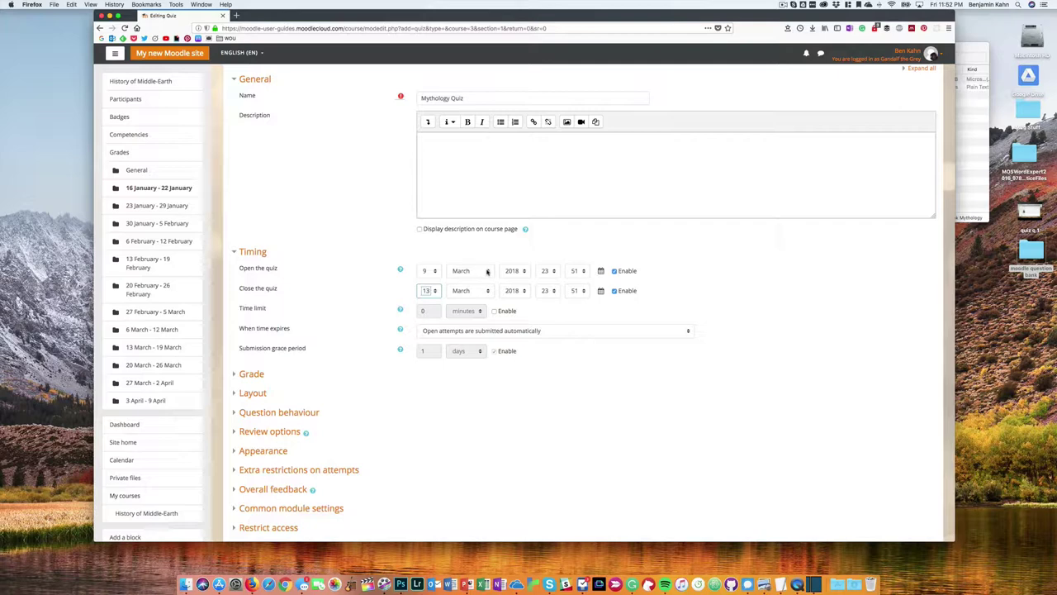
pyautogui.click(602, 271)
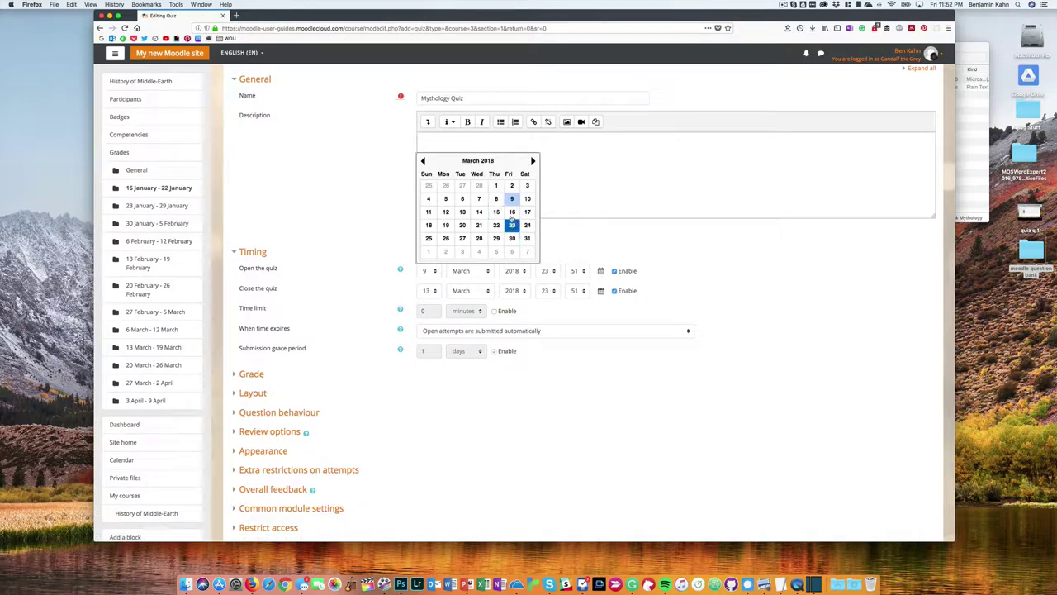
pyautogui.click(596, 229)
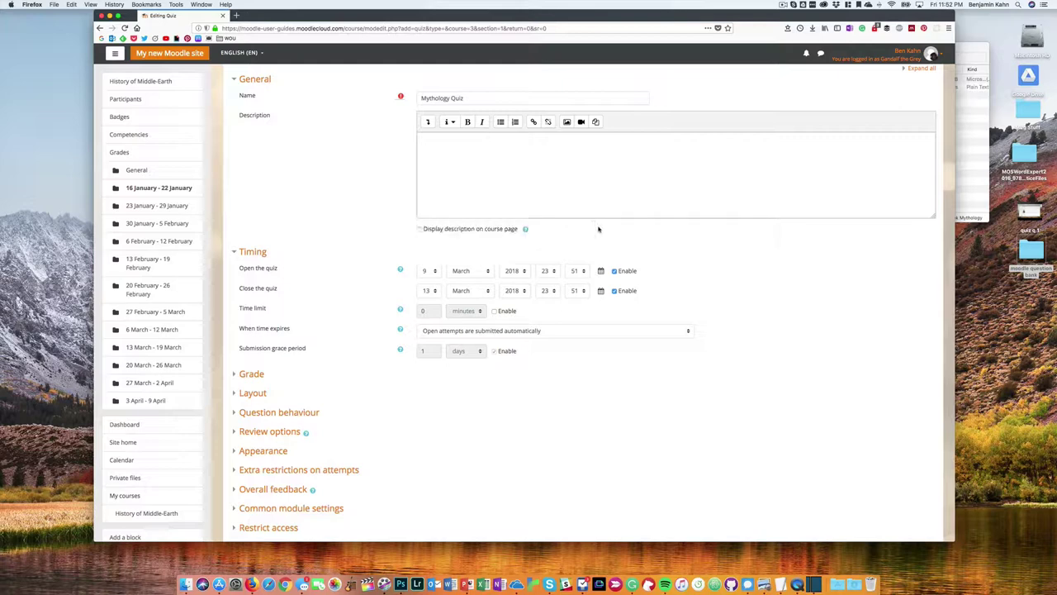
pyautogui.click(578, 290)
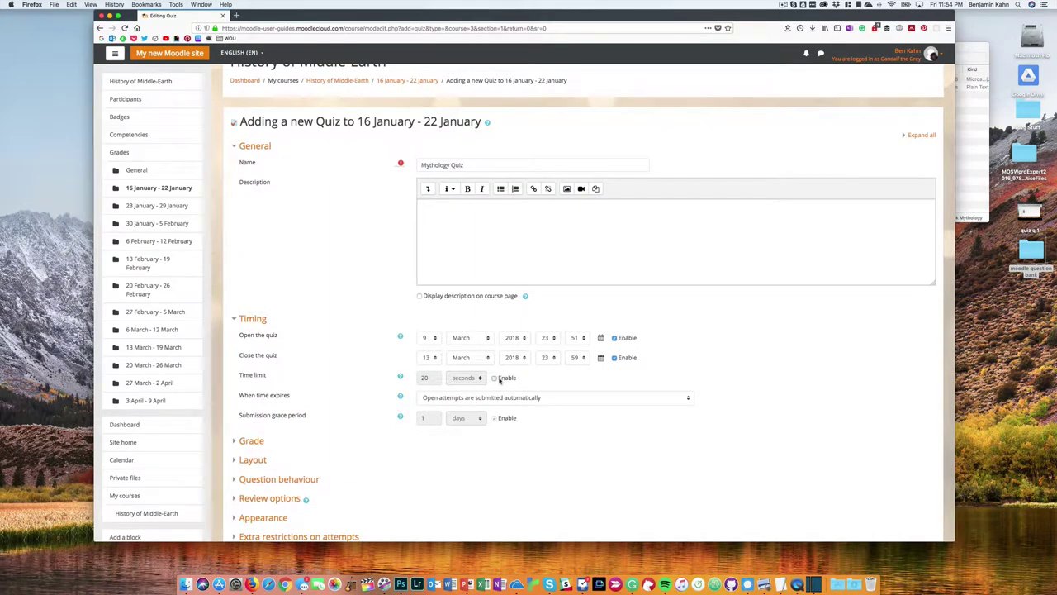
# Enable the quiz's time limit and set it to 20 minutes
pyautogui.click(499, 379)
pyautogui.click(432, 378)
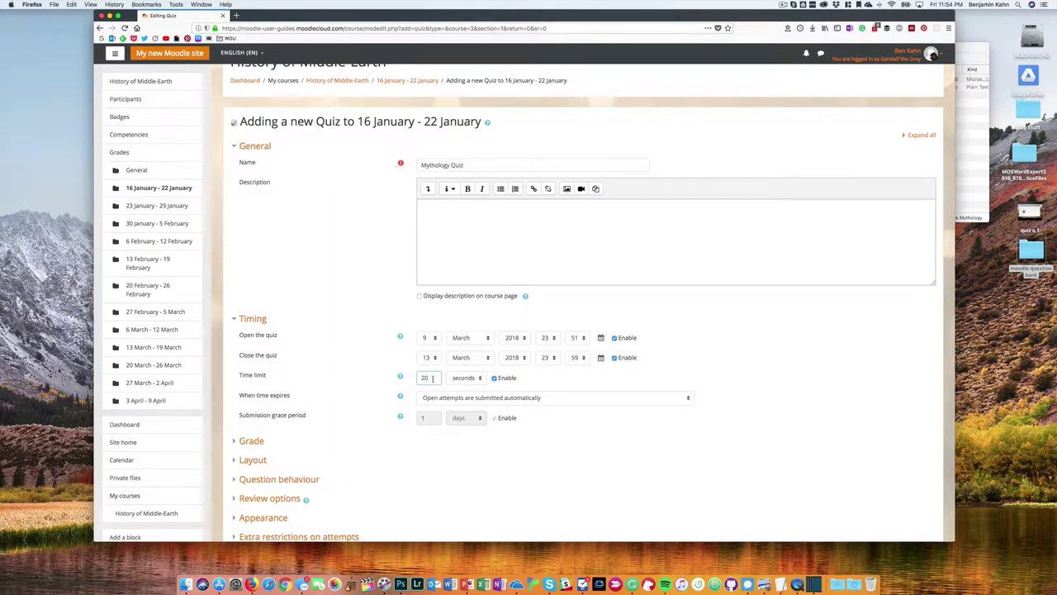
pyautogui.click(465, 378)
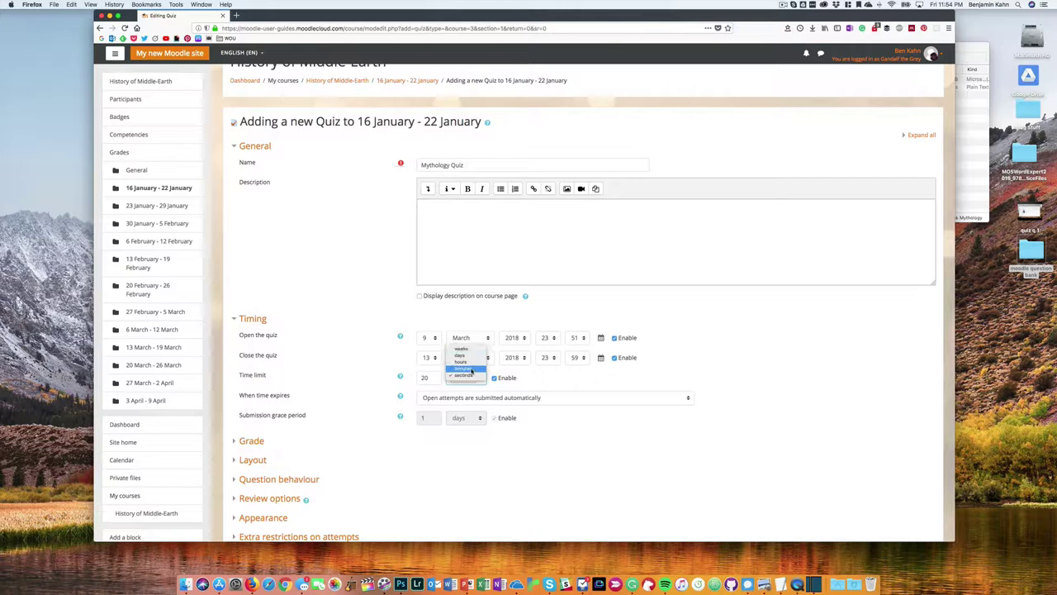
pyautogui.click(471, 369)
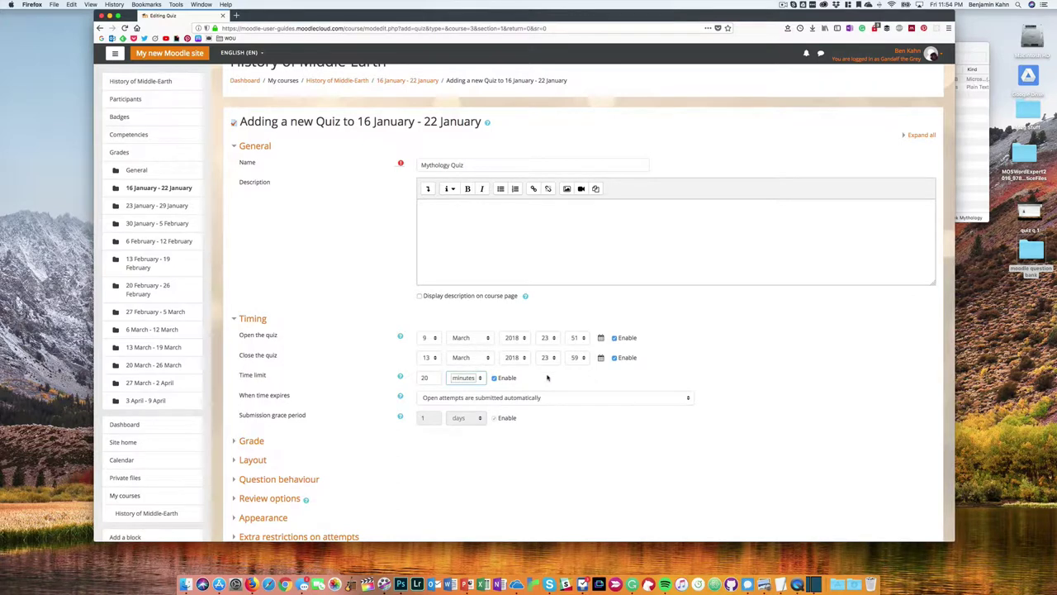
# In the quiz's grade settings, set the attempts allowed to 2
pyautogui.scroll(-2, 547, 378)
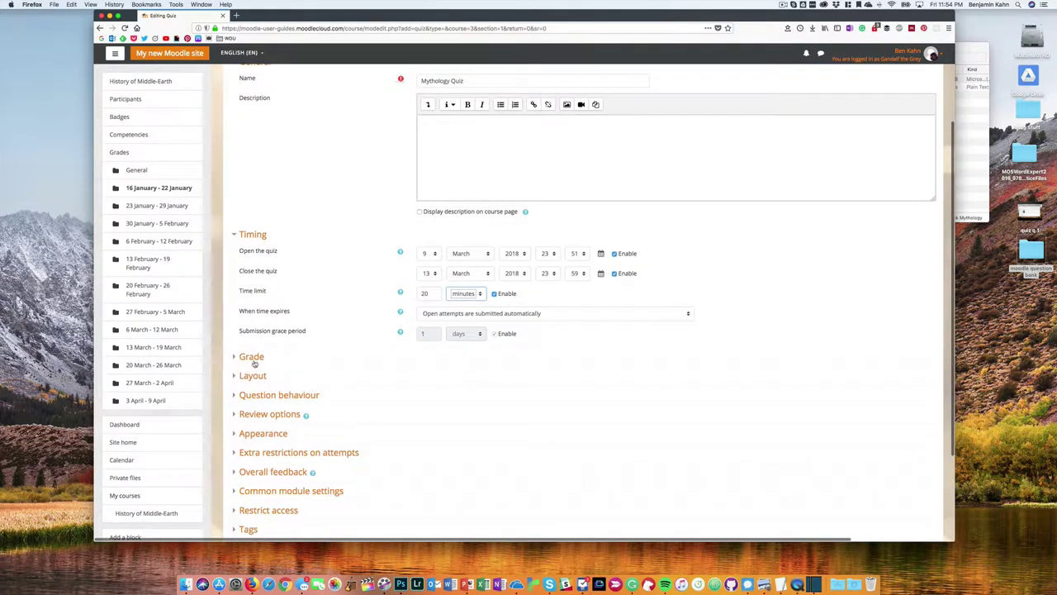
pyautogui.click(255, 360)
pyautogui.scroll(-2, 528, 372)
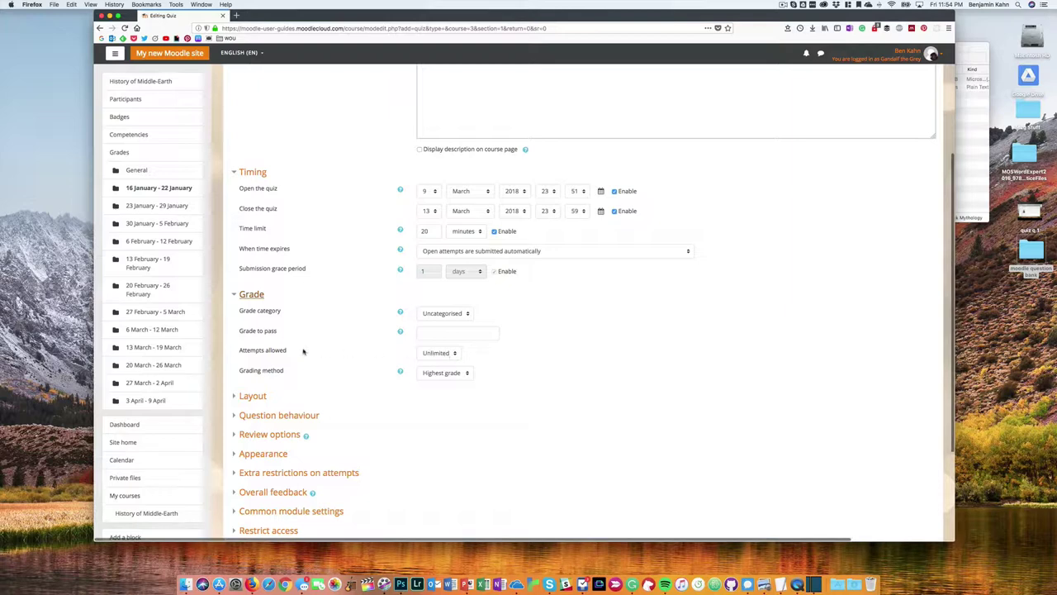
pyautogui.click(433, 354)
pyautogui.click(441, 360)
pyautogui.click(441, 361)
pyautogui.click(447, 364)
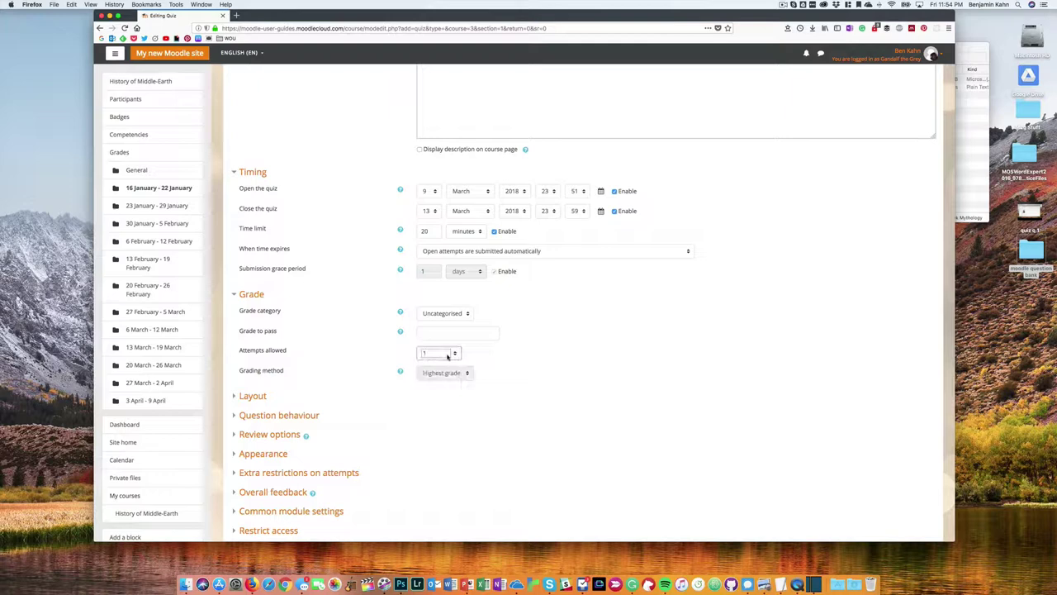
pyautogui.click(448, 356)
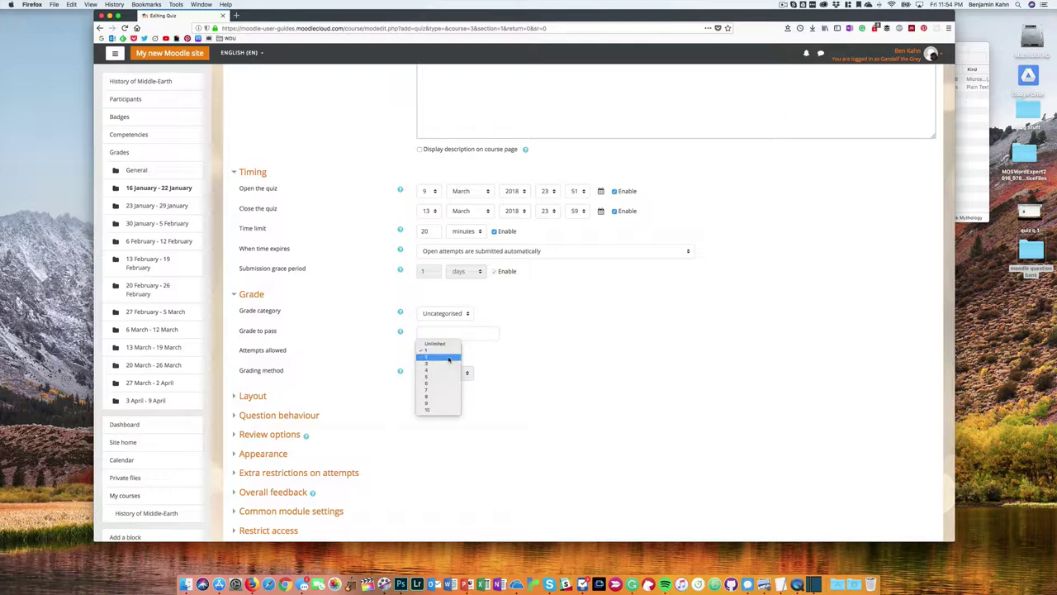
pyautogui.click(449, 357)
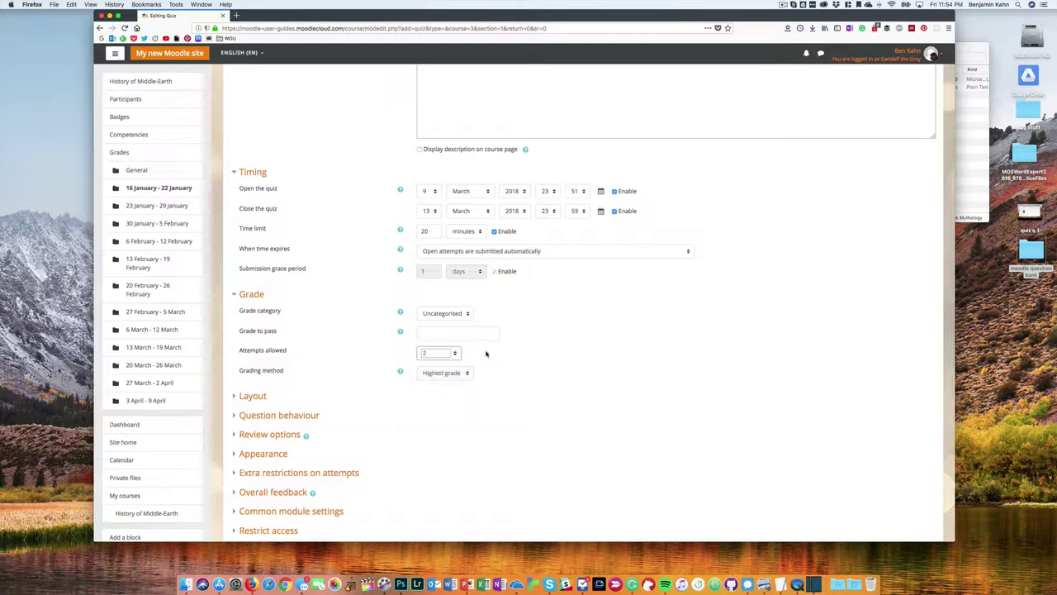
pyautogui.click(487, 359)
# Look through the available grading methods and keep Highest grade selected
pyautogui.click(468, 373)
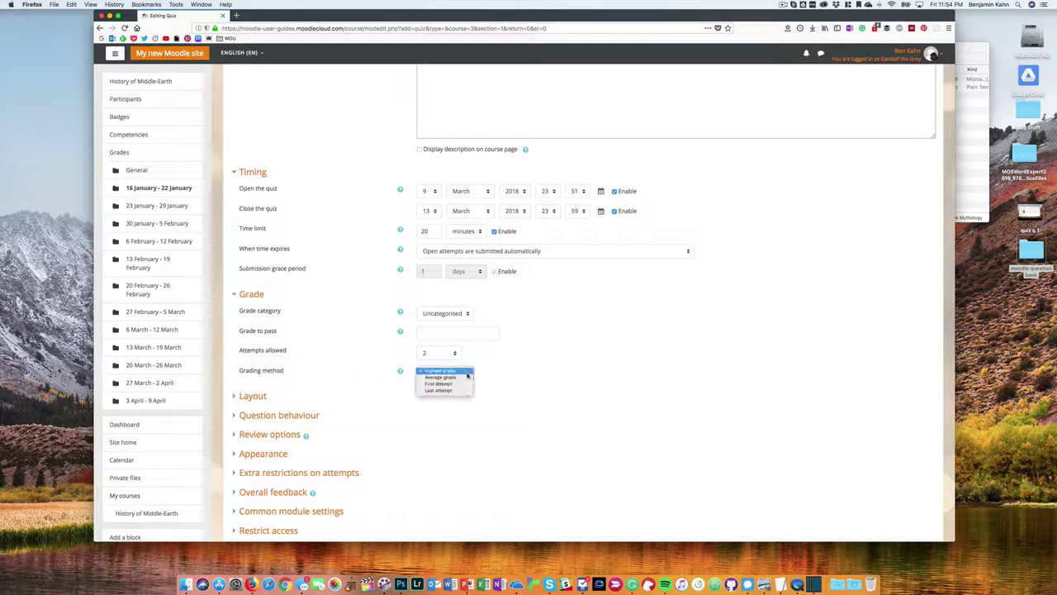
pyautogui.click(468, 373)
pyautogui.click(468, 375)
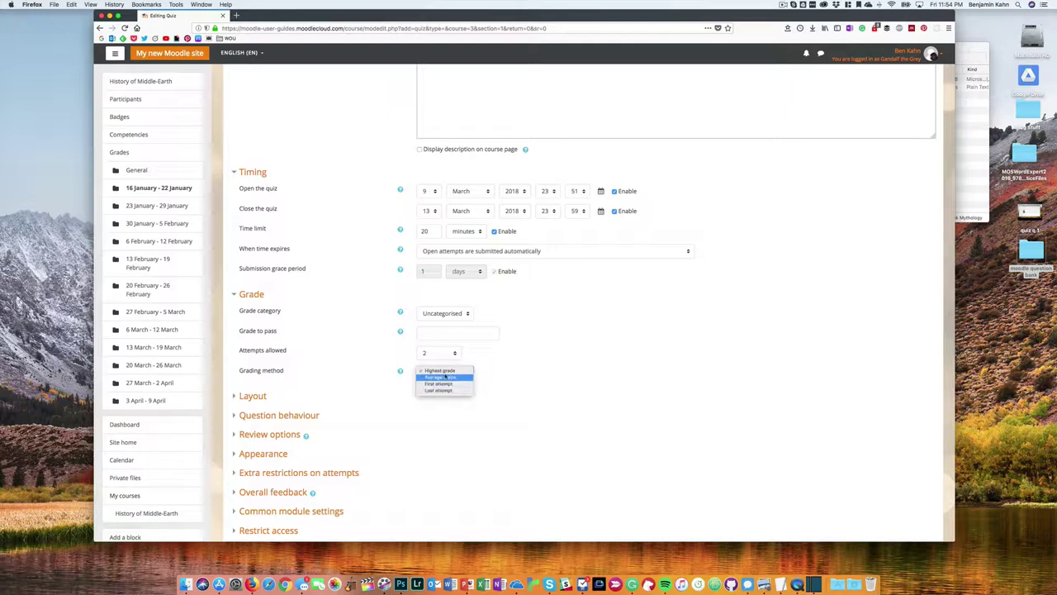
pyautogui.click(483, 370)
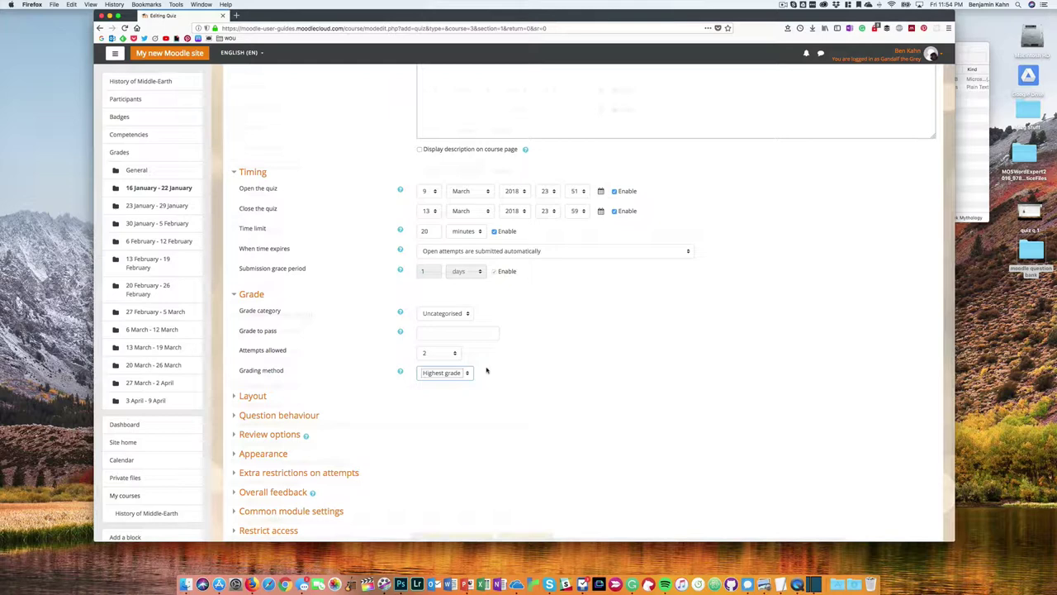
# In the question behaviour settings, use Yes for shuffling within questions and Deferred feedback for how questions behave
pyautogui.scroll(-2, 488, 371)
pyautogui.click(306, 317)
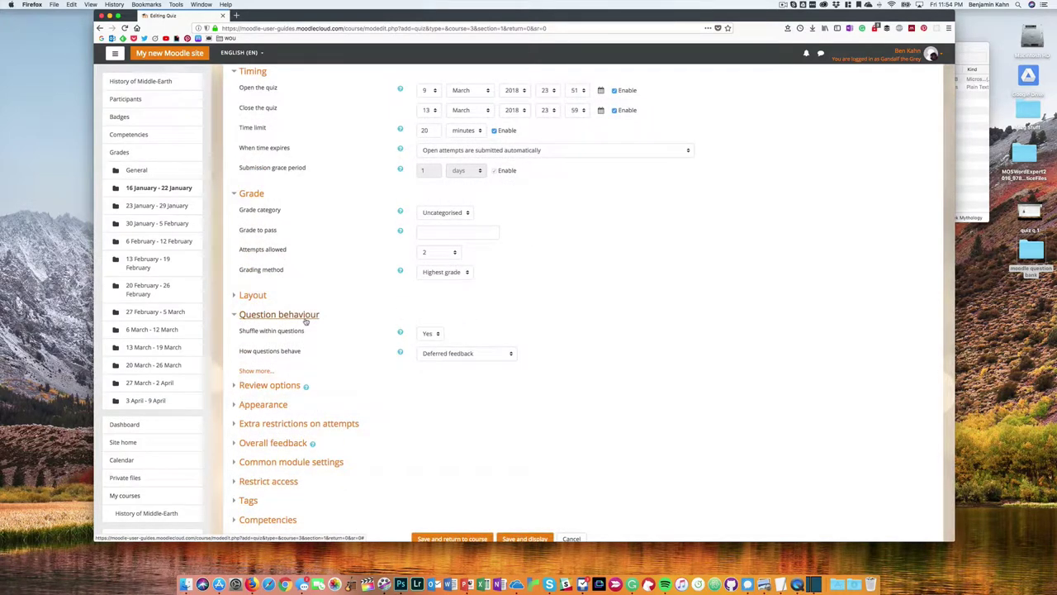
pyautogui.click(438, 333)
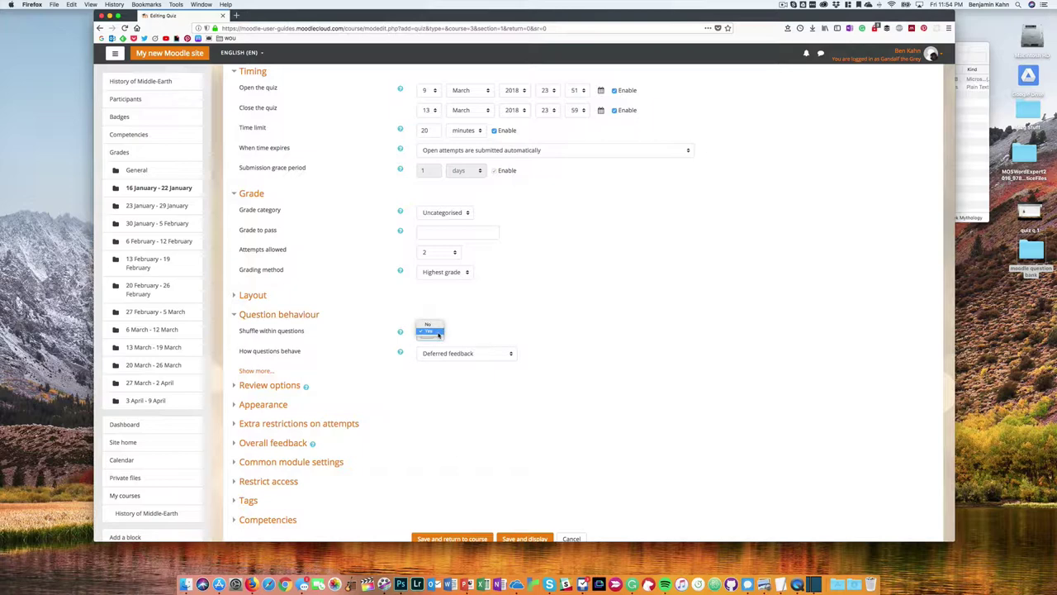
pyautogui.click(437, 332)
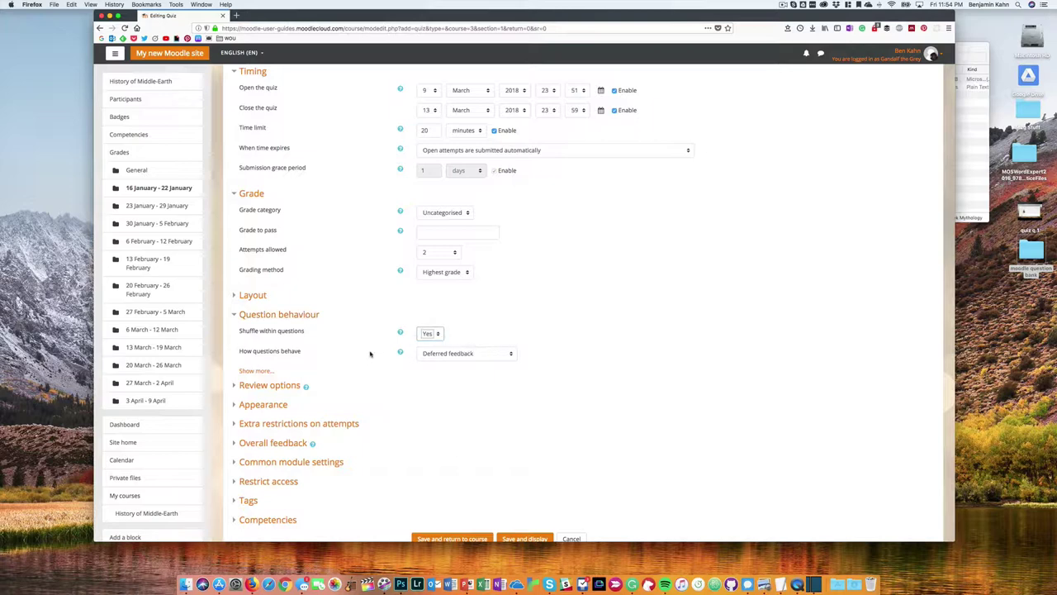
pyautogui.click(485, 353)
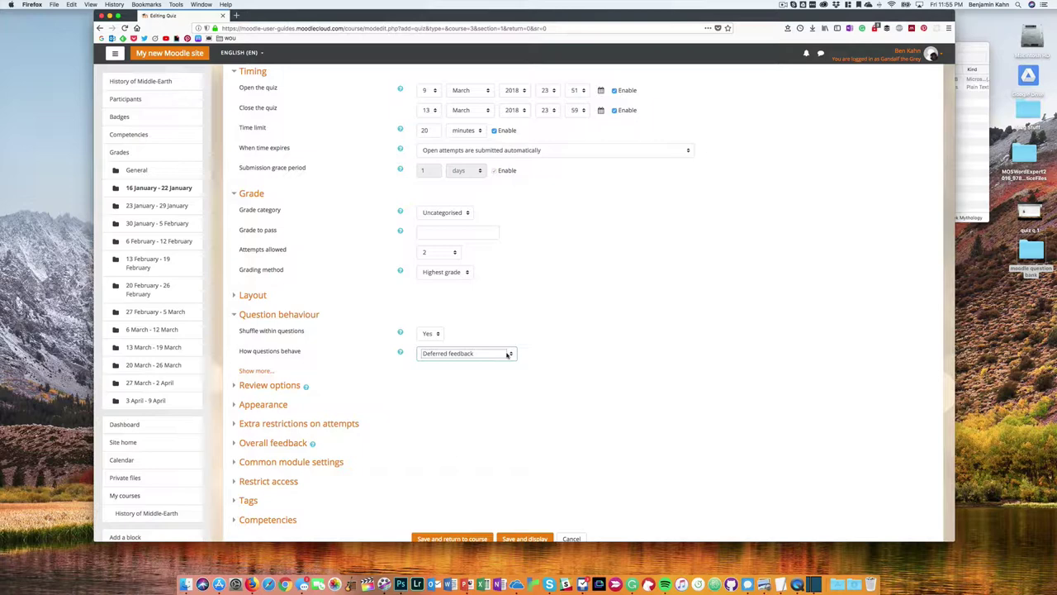
# Disable reviewing the attempt and marks immediately after the attempt and while the quiz is still open, plus overall feedback while it is open
pyautogui.scroll(-1, 508, 354)
pyautogui.scroll(-3, 508, 351)
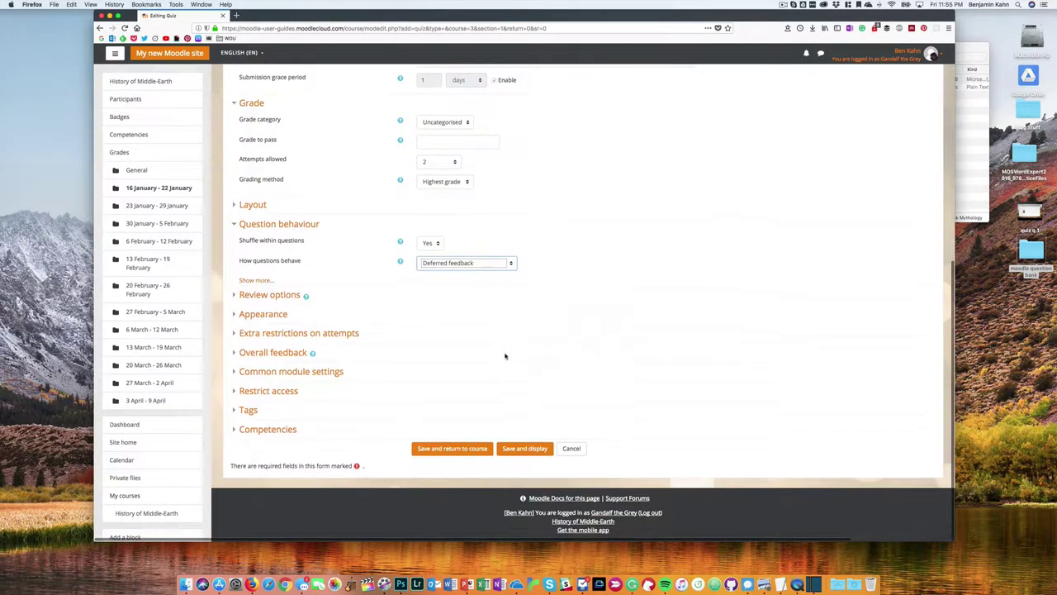
pyautogui.click(289, 296)
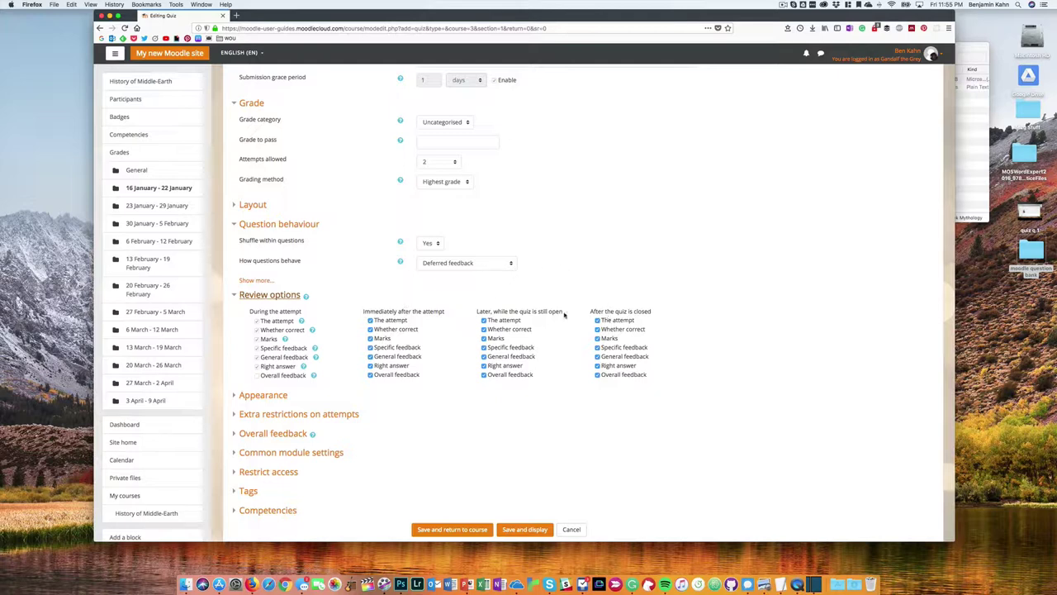
pyautogui.click(484, 320)
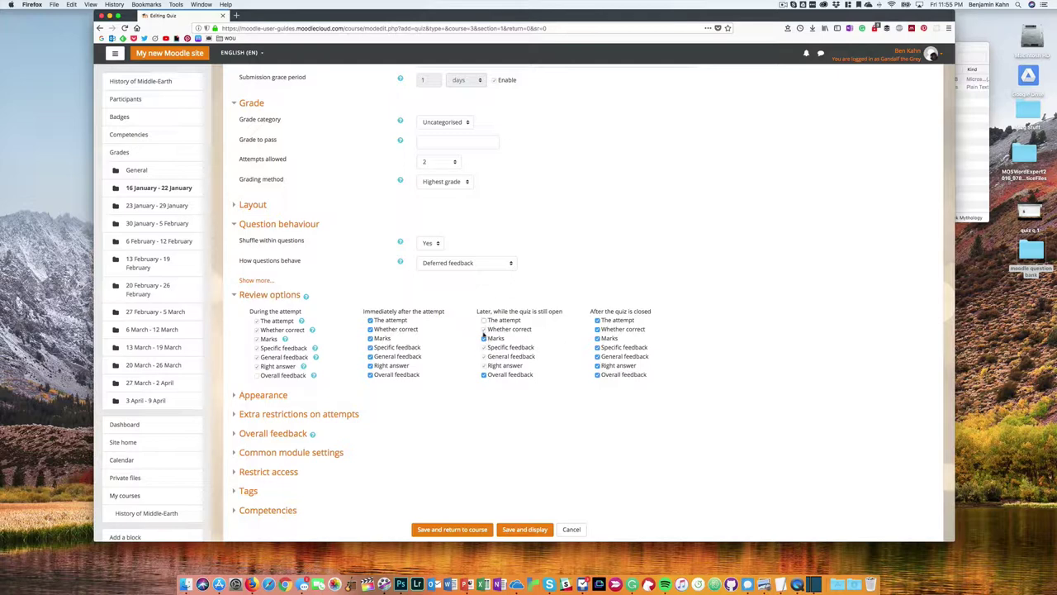
pyautogui.click(485, 374)
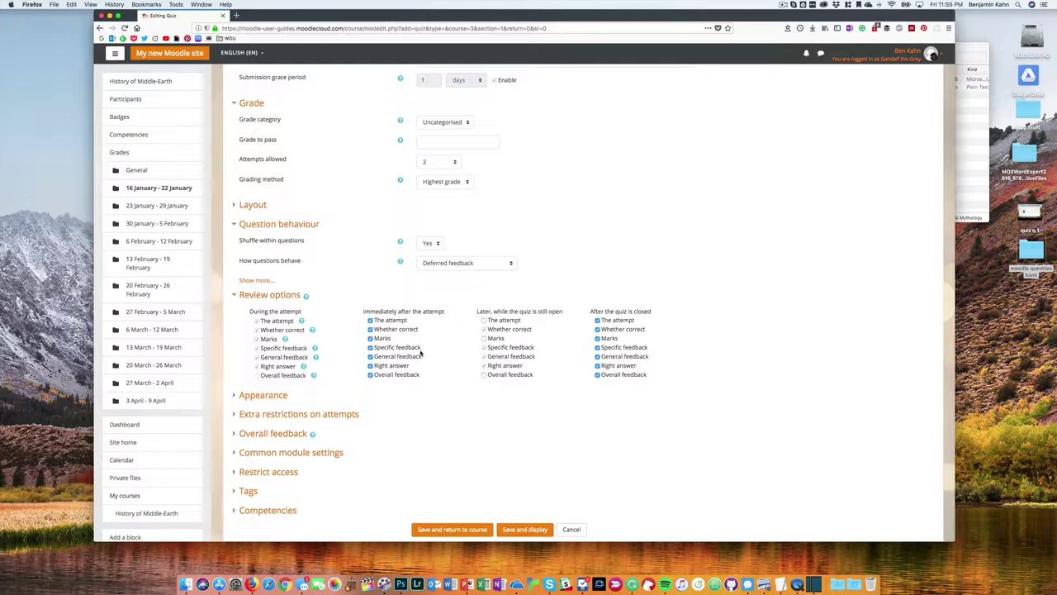
pyautogui.click(370, 320)
# Save the quiz settings and display the quiz page
pyautogui.scroll(-3, 584, 318)
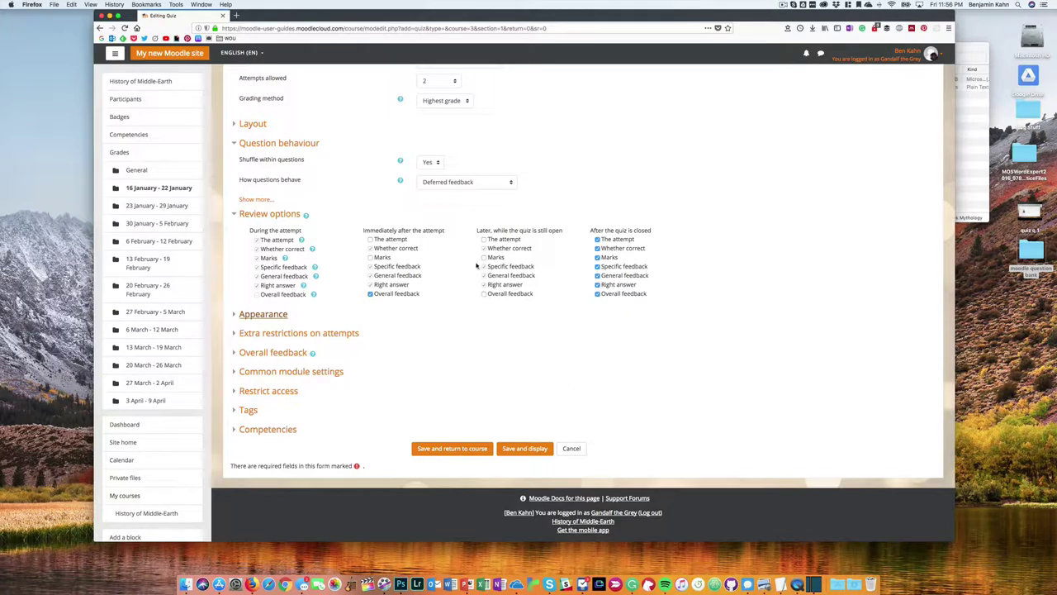
pyautogui.click(535, 450)
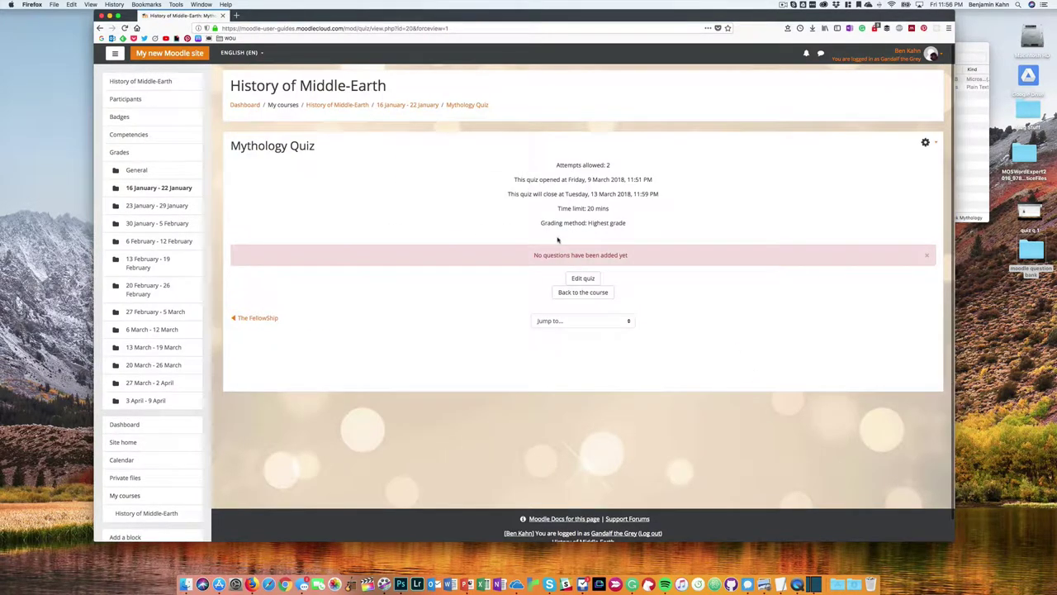
pyautogui.moveTo(527, 258); pyautogui.dragTo(653, 262)
pyautogui.click(645, 277)
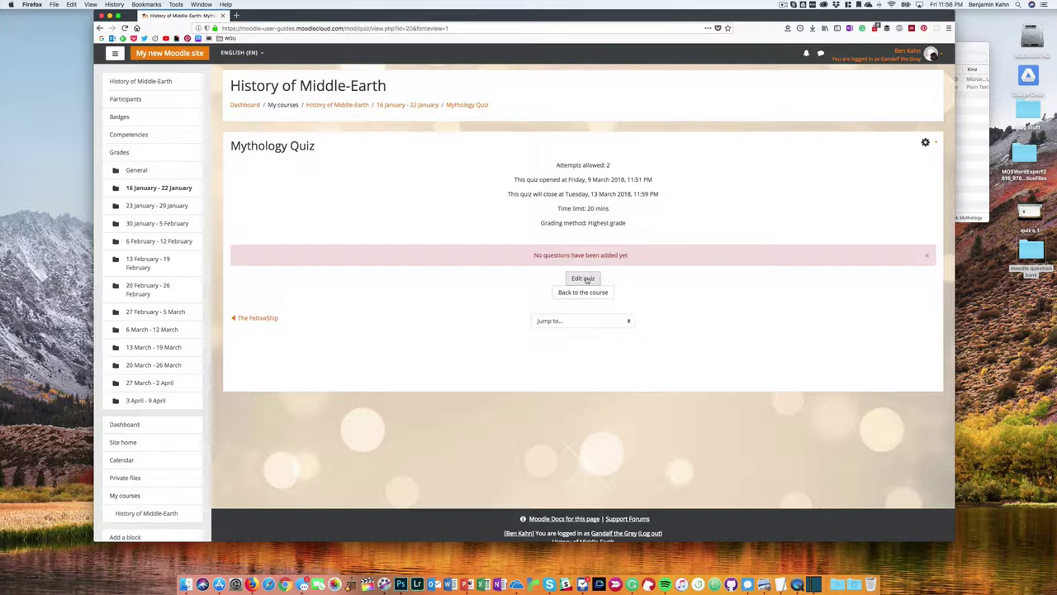
pyautogui.scroll(-1, 708, 229)
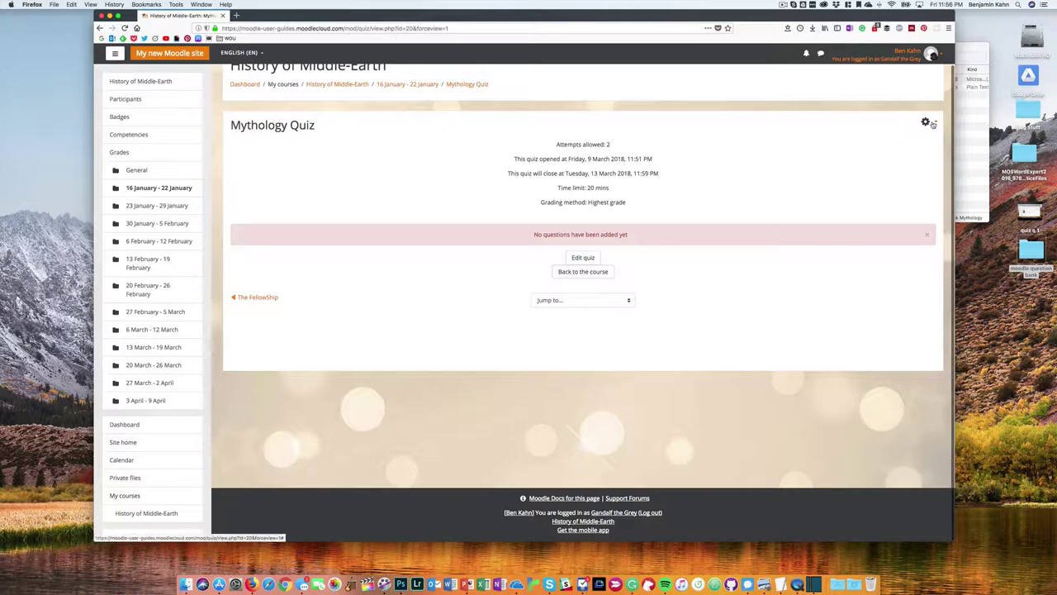
# Open the Mythology Quiz's question editing page and bring up the form for adding a random question
pyautogui.click(927, 122)
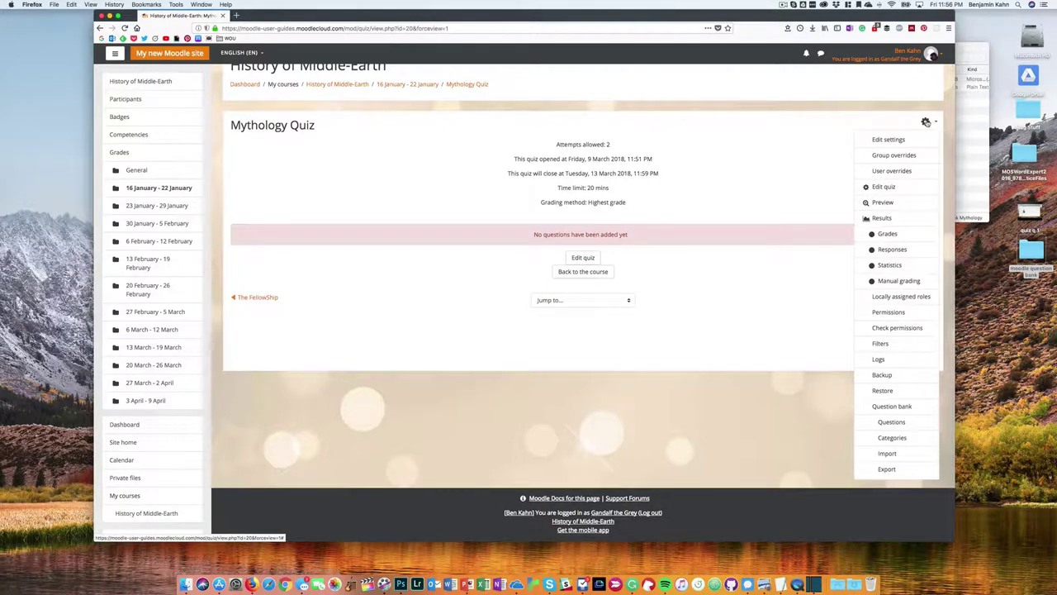
pyautogui.click(907, 188)
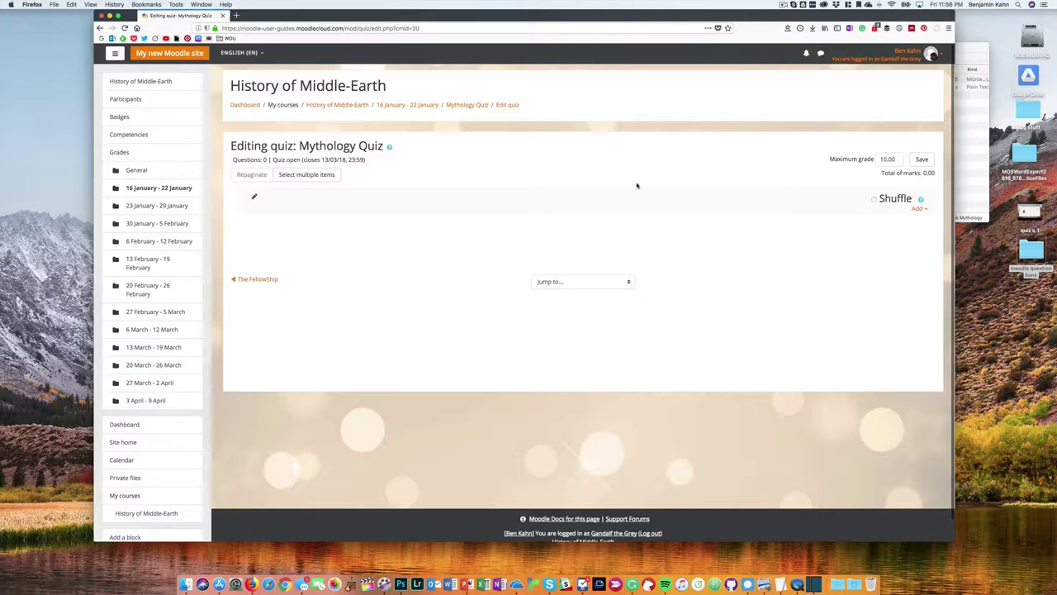
pyautogui.click(927, 209)
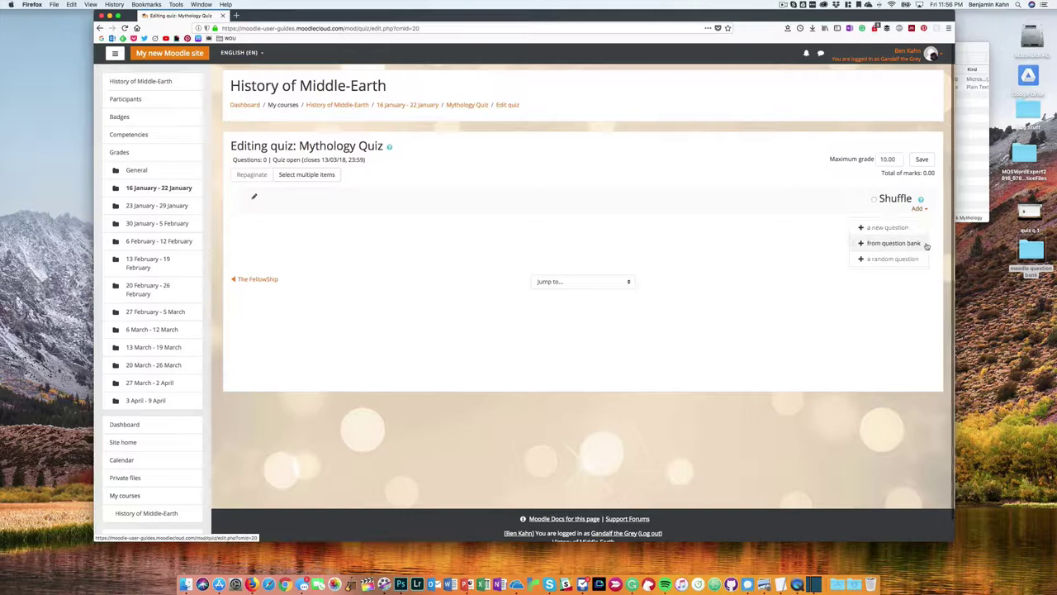
pyautogui.click(897, 259)
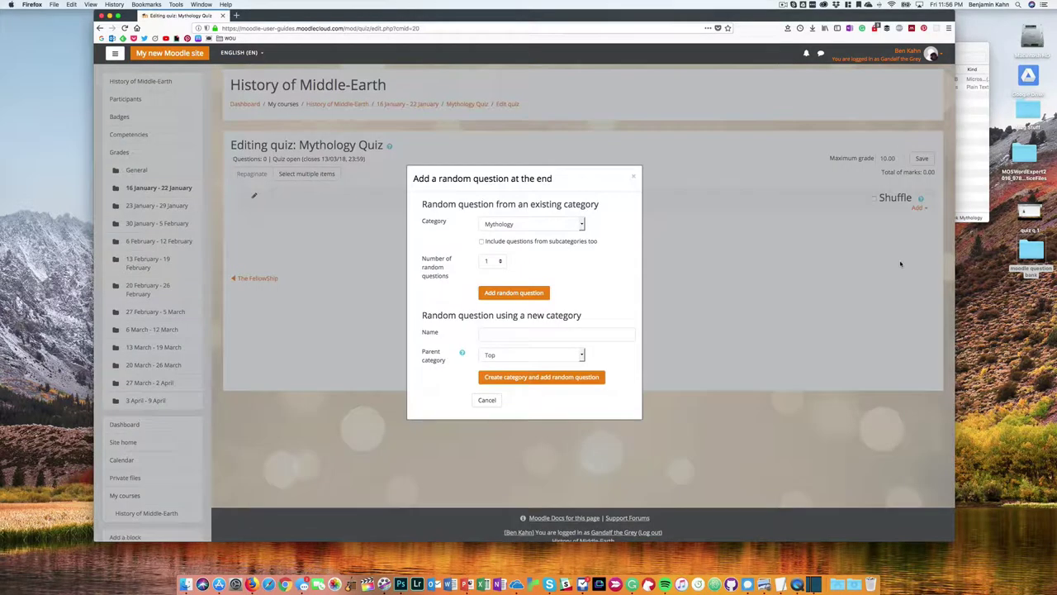
# Add 3 random questions from the Mythology category to the quiz, including questions from its subcategories
pyautogui.click(581, 224)
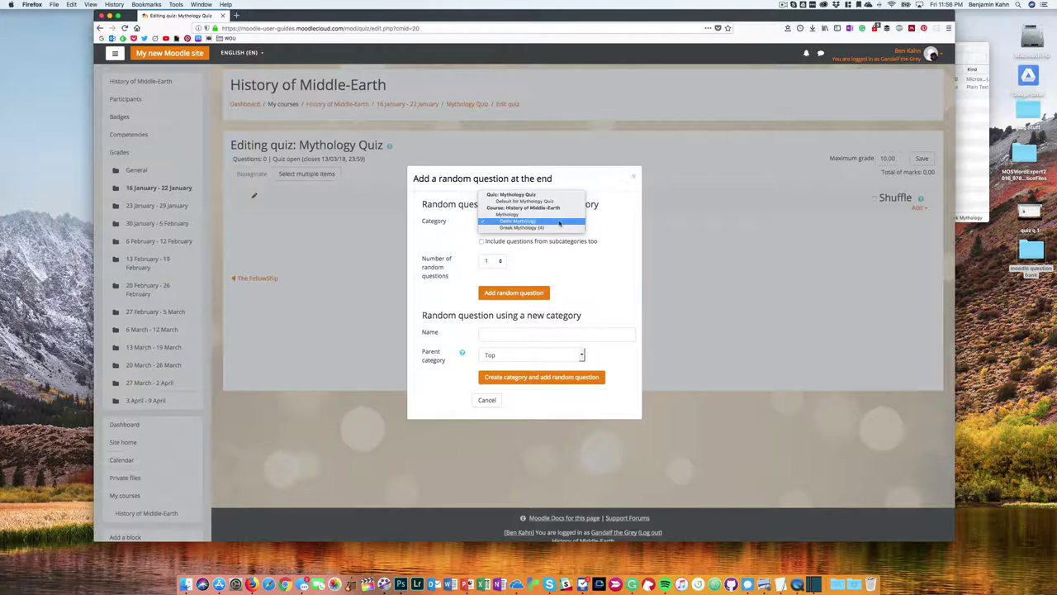
pyautogui.click(553, 218)
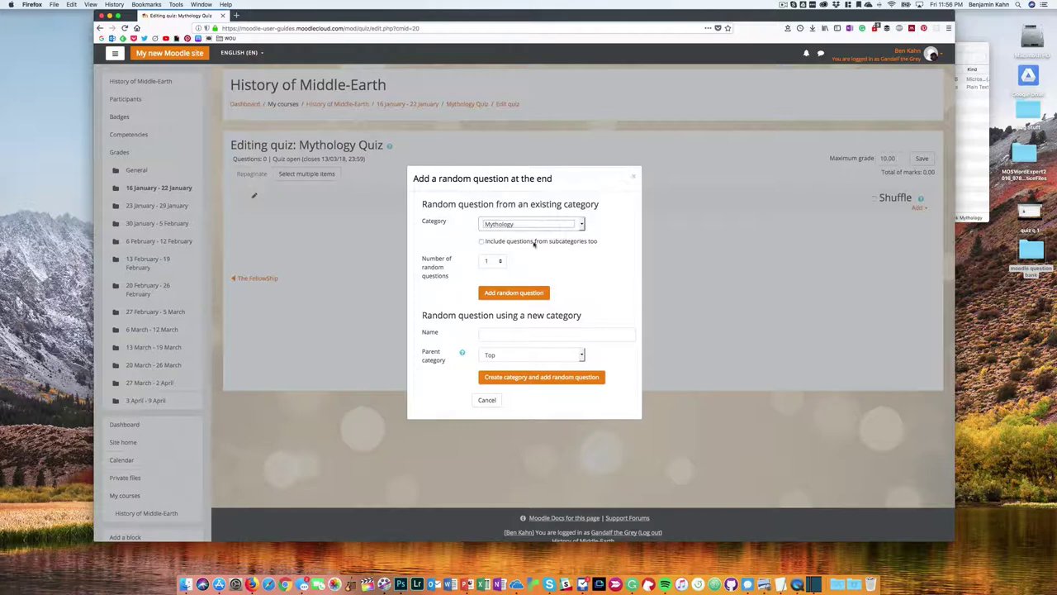
pyautogui.click(535, 243)
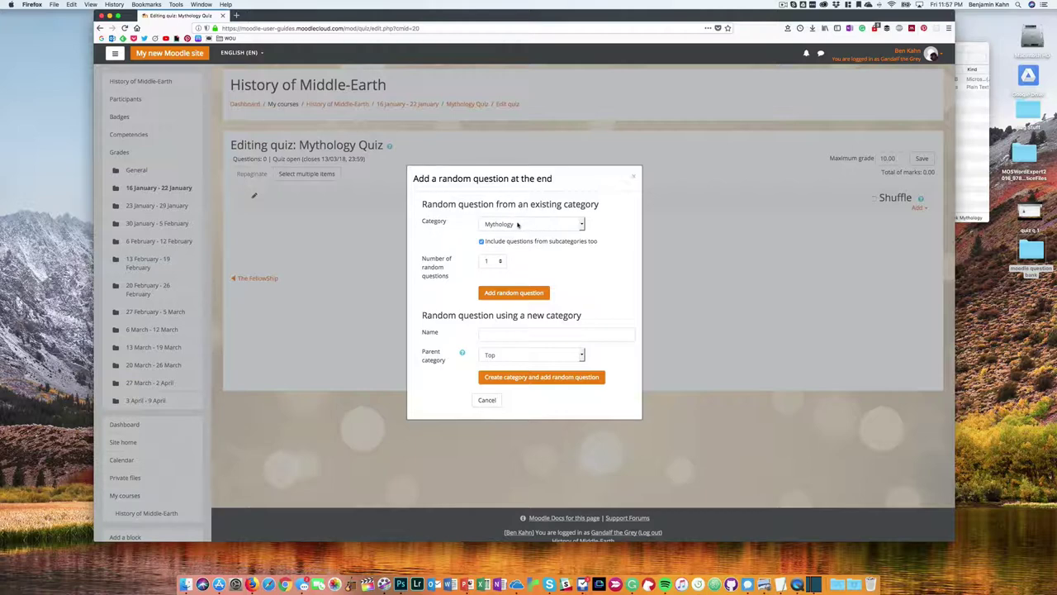
pyautogui.click(499, 263)
pyautogui.click(499, 263)
pyautogui.click(499, 262)
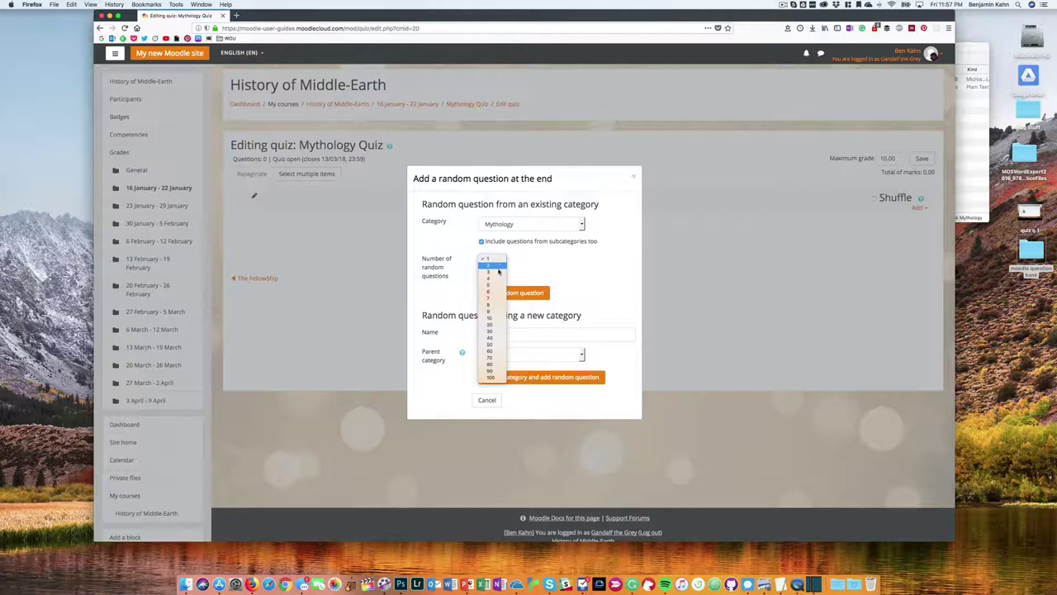
pyautogui.click(497, 274)
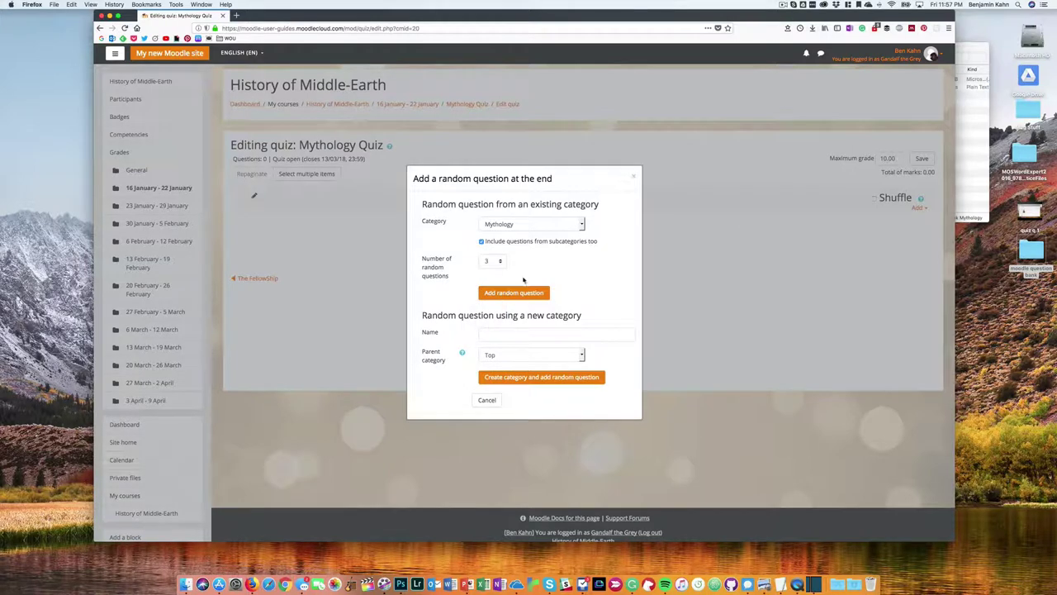
pyautogui.click(513, 293)
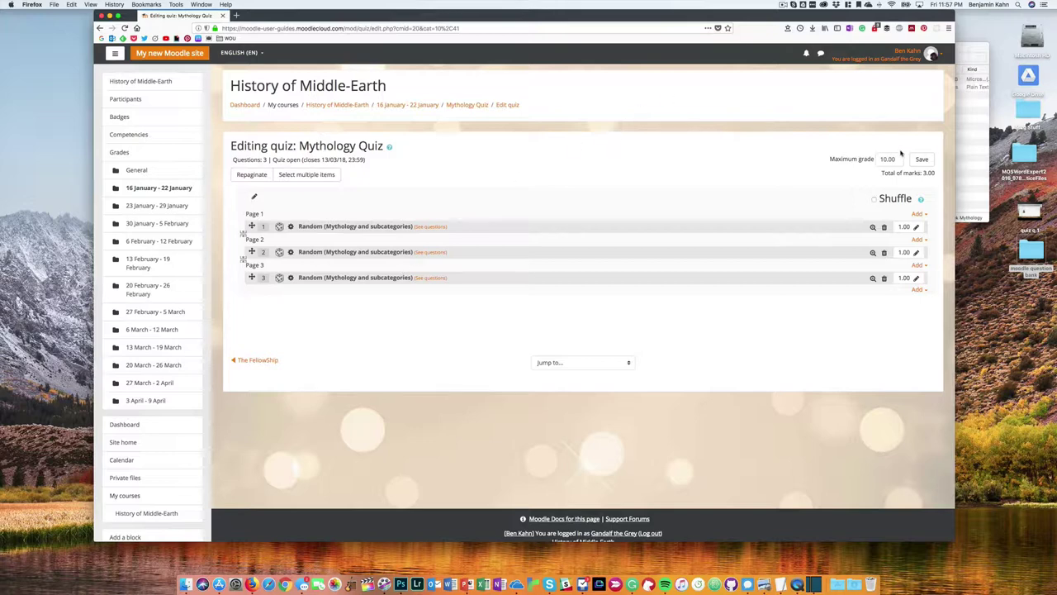
# Keep the quiz's maximum grade at 10.00 and save it
pyautogui.moveTo(896, 159); pyautogui.dragTo(875, 158)
pyautogui.click(854, 160)
pyautogui.moveTo(900, 158); pyautogui.dragTo(880, 159)
pyautogui.click(921, 159)
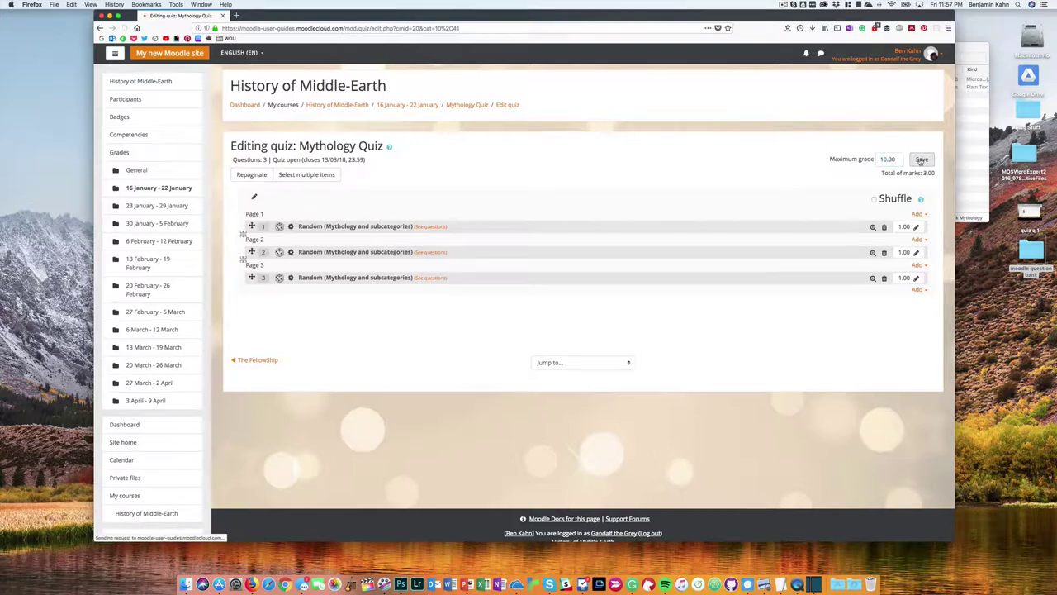